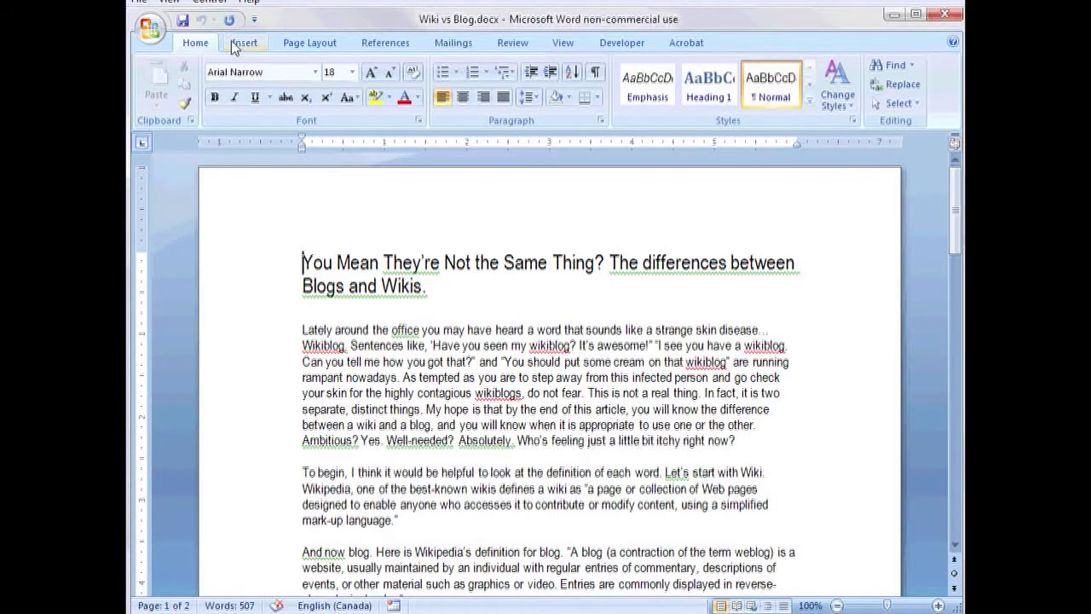
- Look over the Insert and Page Layout ribbon tabs, then open the Office menu
click(236, 45)
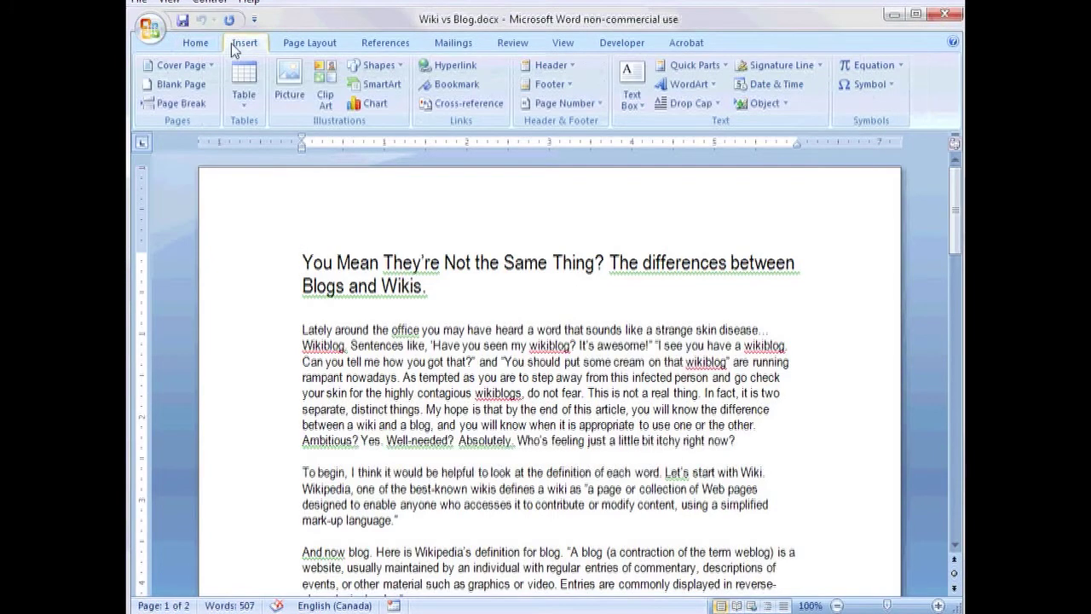
click(326, 44)
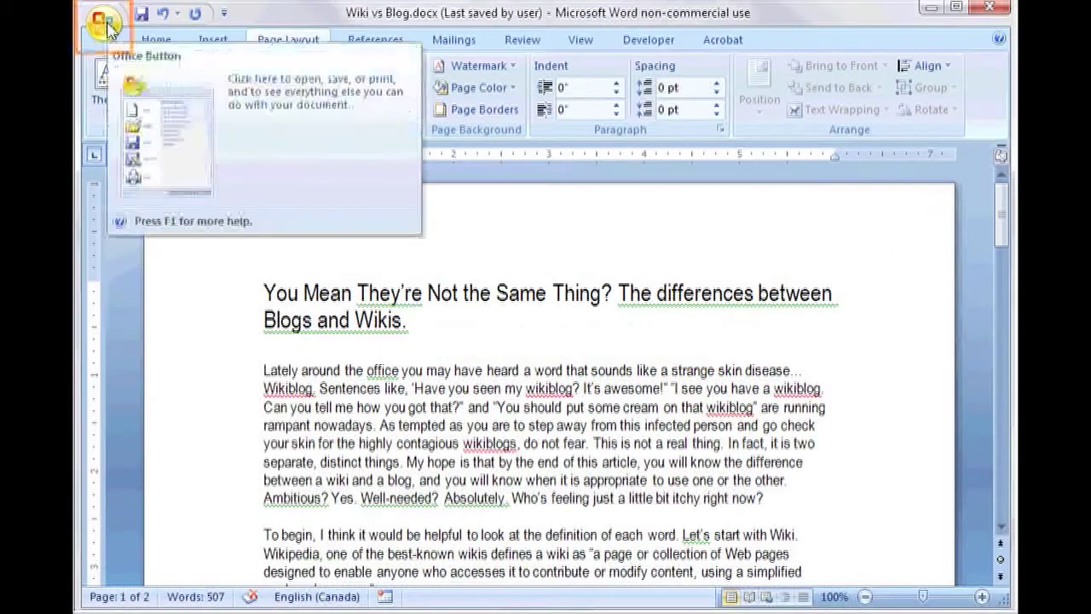
click(102, 26)
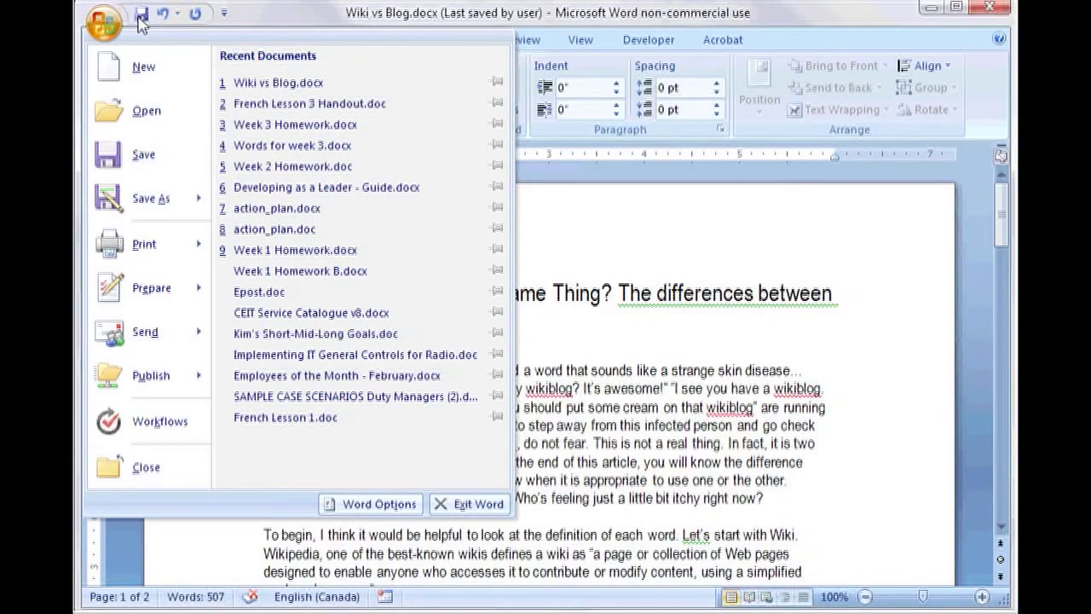
click(142, 24)
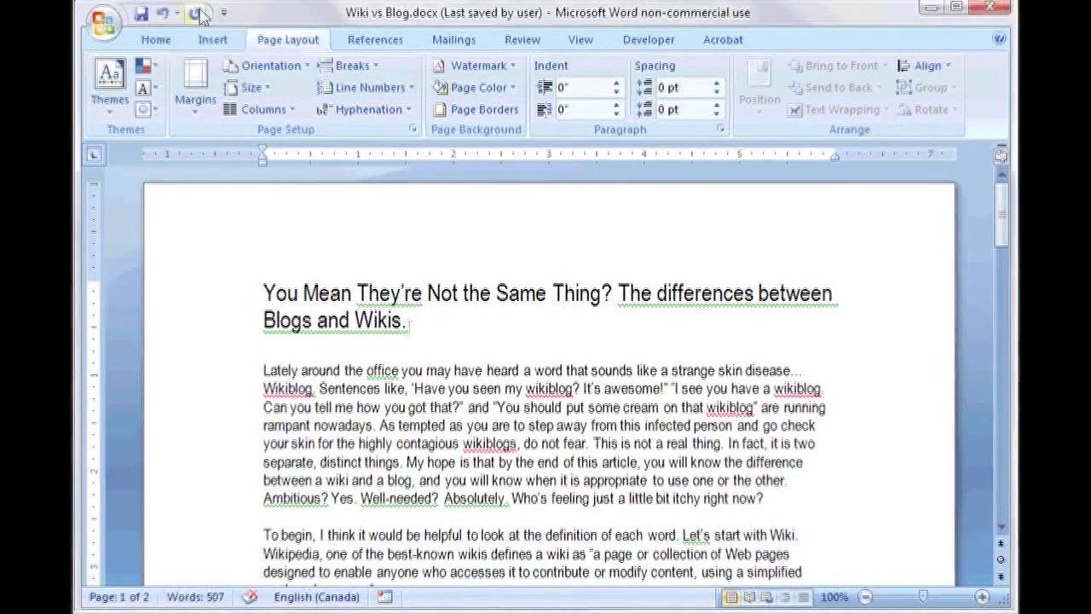
drag(413, 321, 264, 291)
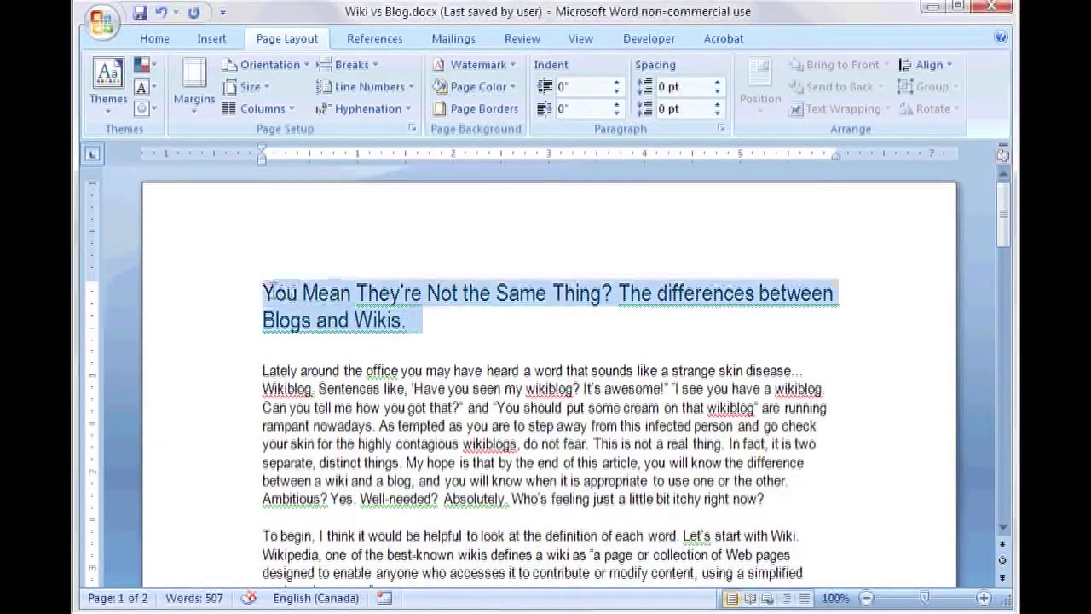
- Show the mini toolbar and context menu on the selected heading, previewing the Bullets option
right_click(322, 327)
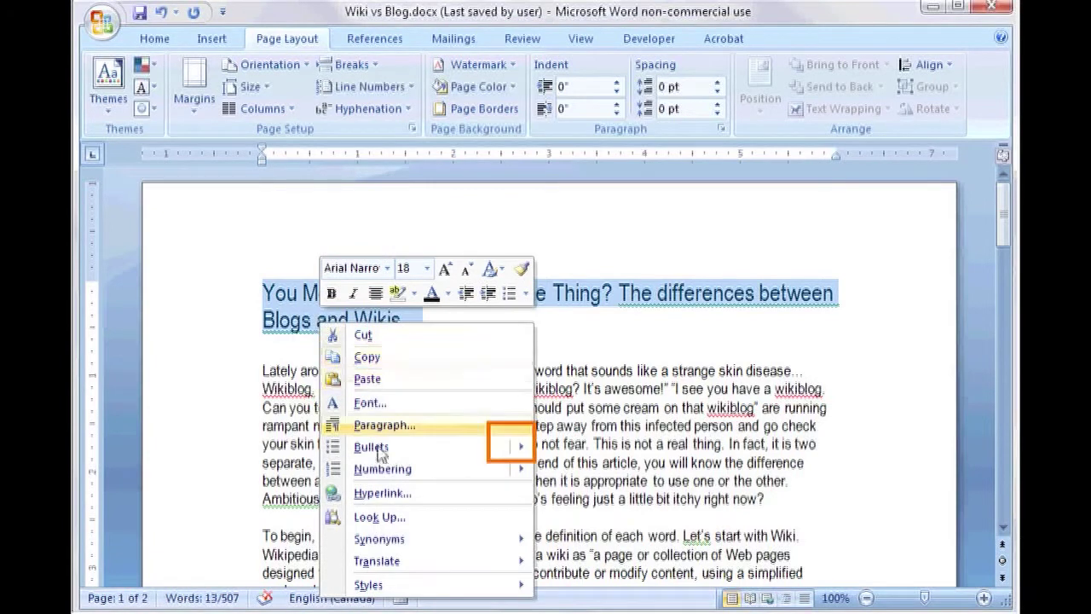
mouse_move(404, 450)
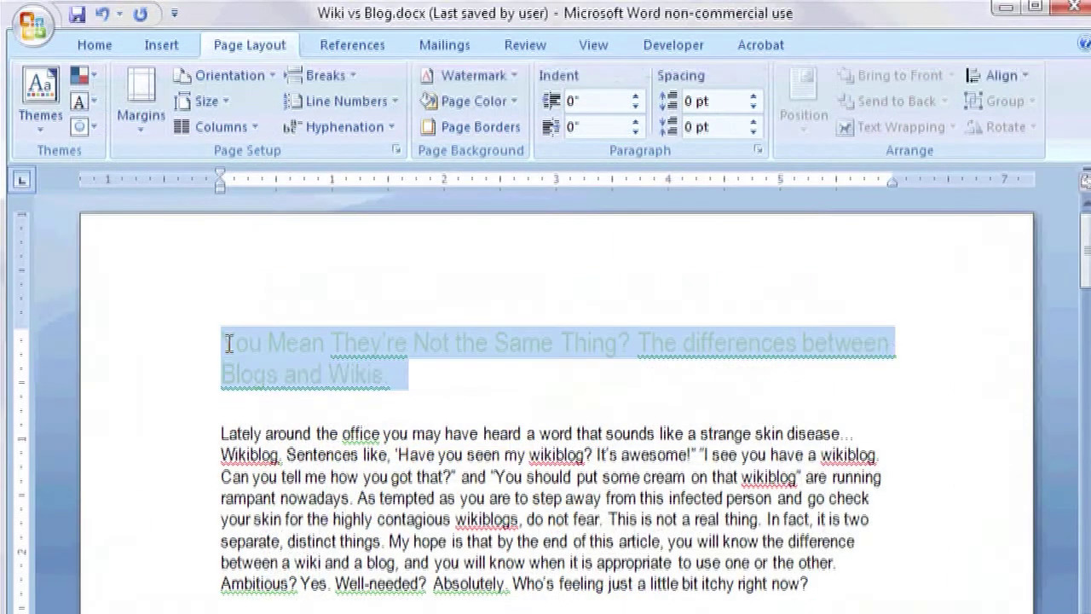
- Colour the heading Orange, Accent 6, Darker 50% using the Home tab's Font Color
click(96, 47)
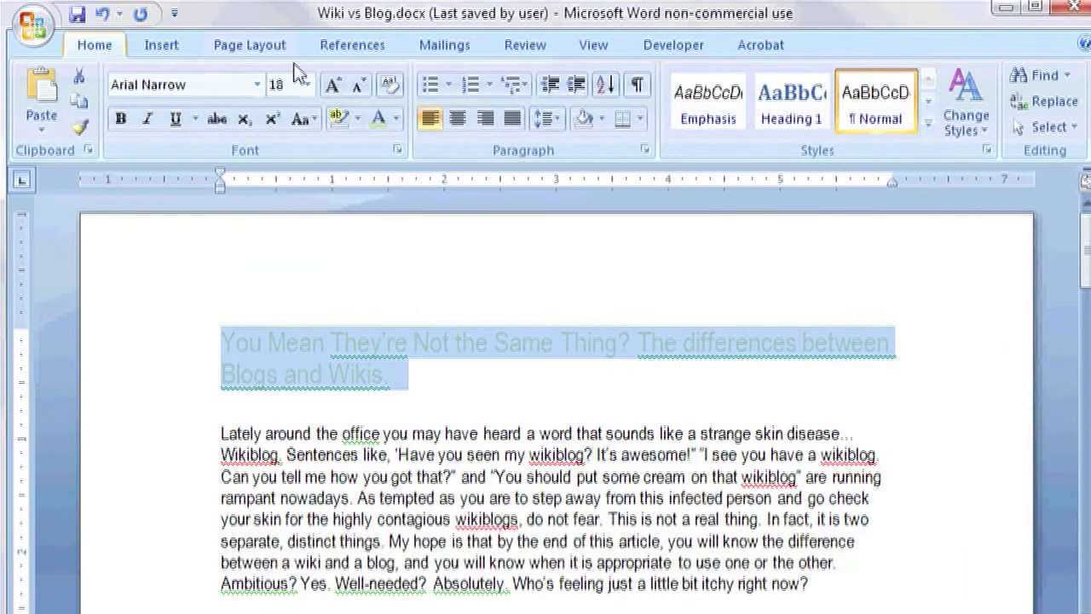
click(397, 119)
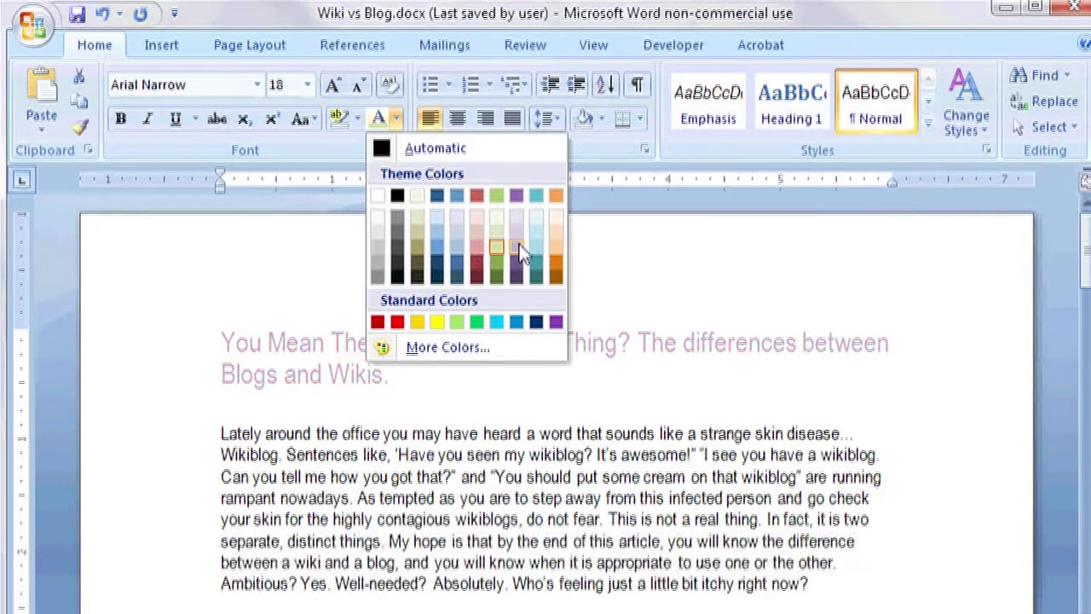
click(558, 280)
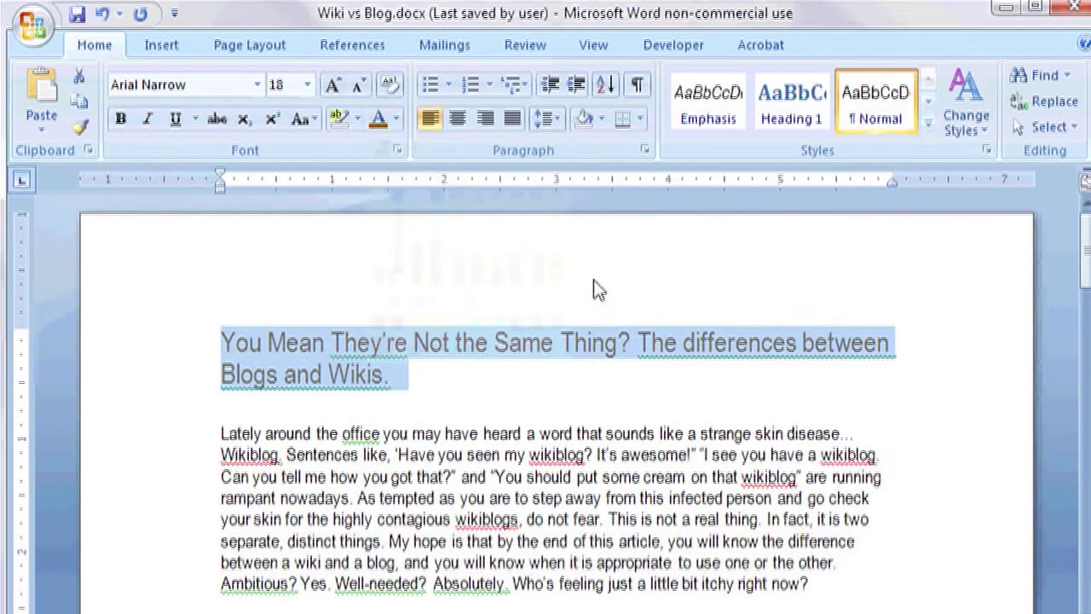
click(483, 409)
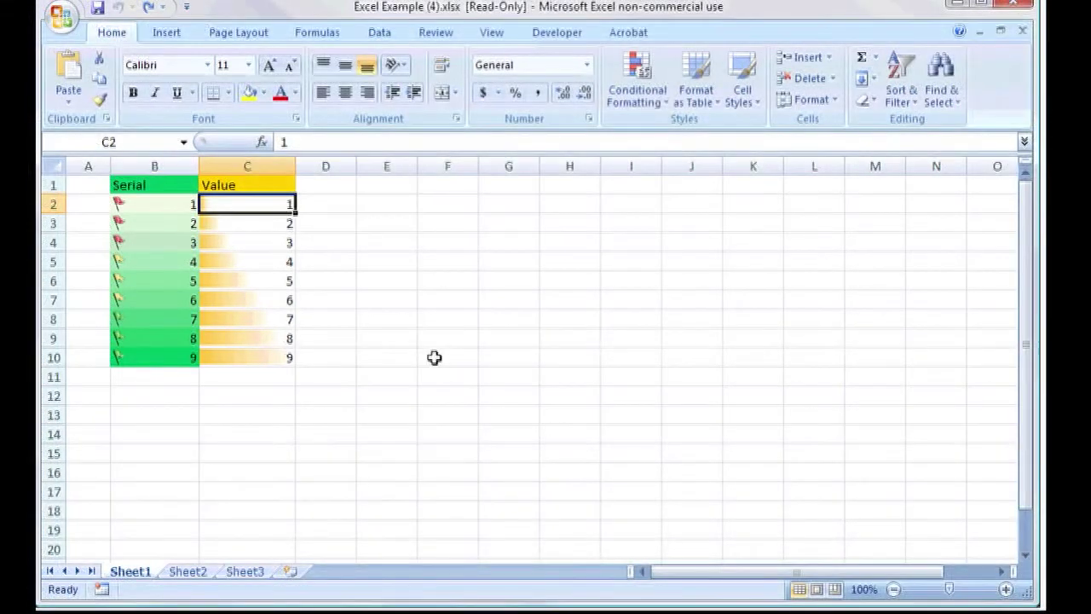
- Enter 12 in cell C5 and 0 in cell B10
right_click(279, 302)
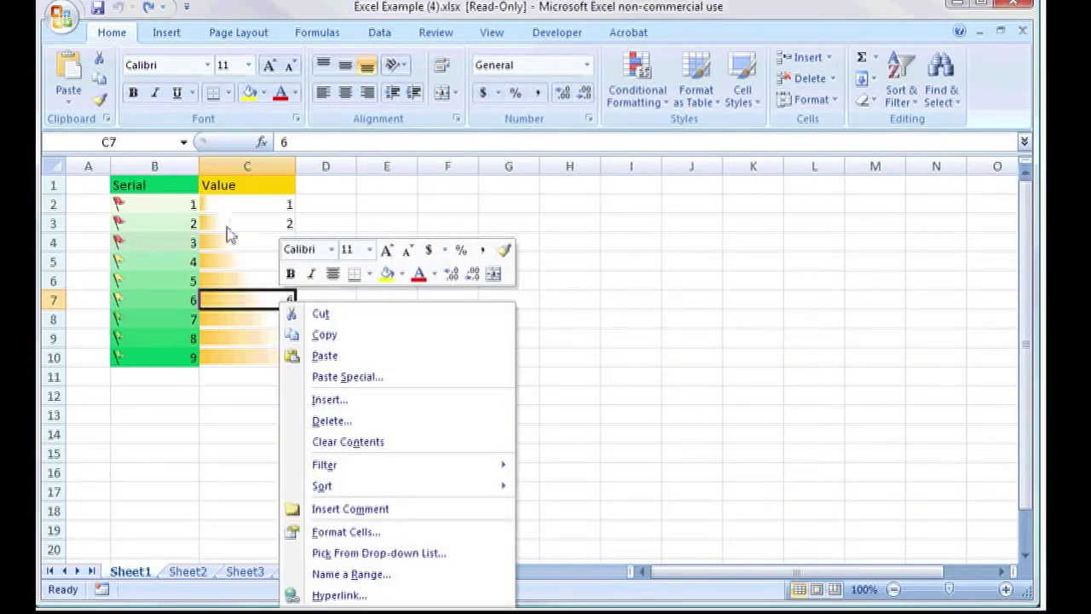
key(Escape)
click(268, 260)
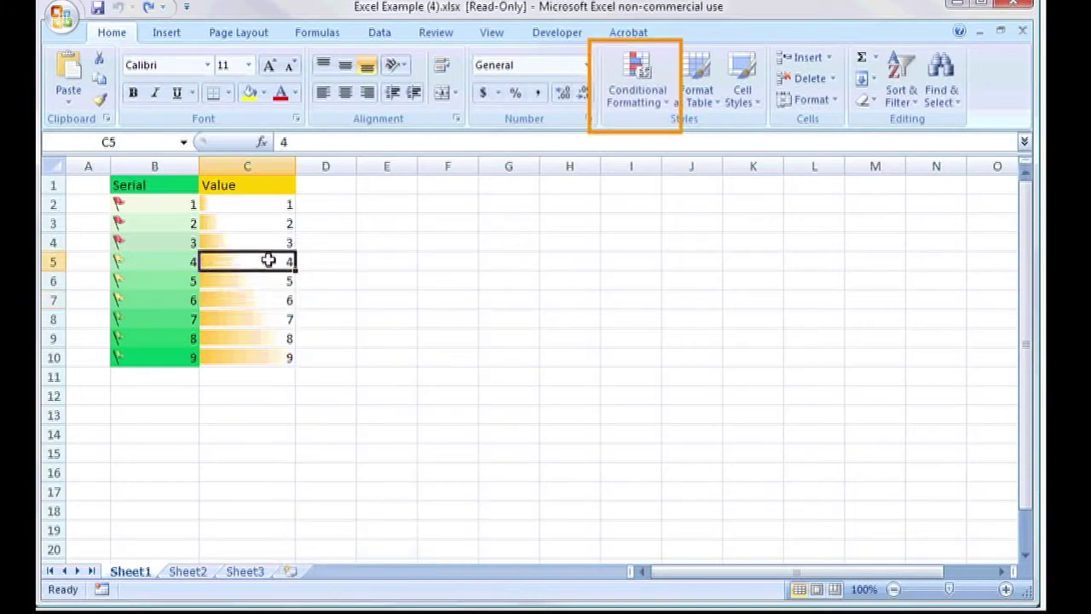
text(12)
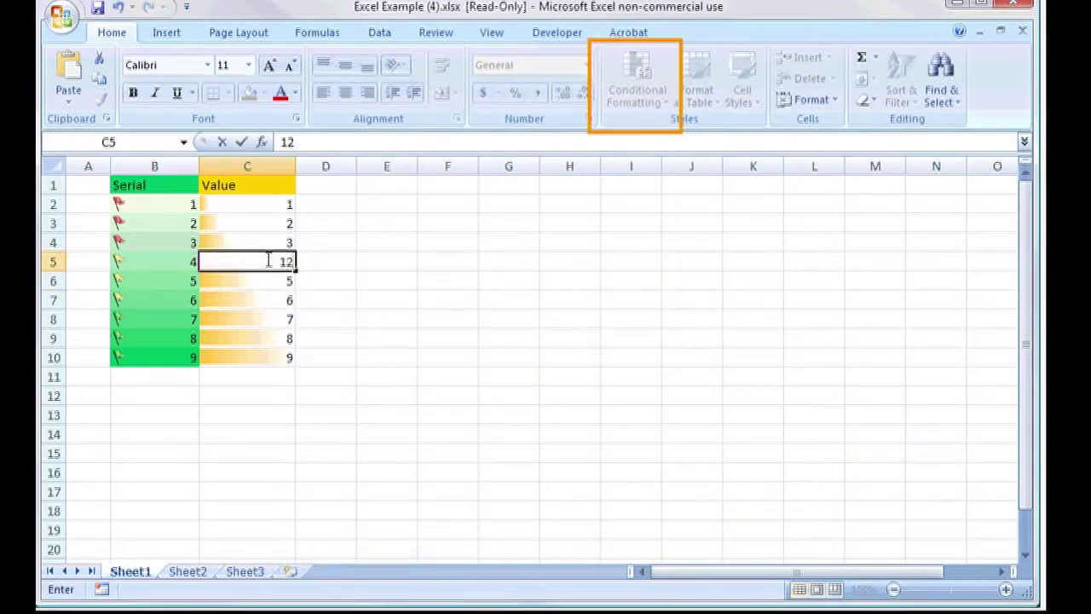
key(Return)
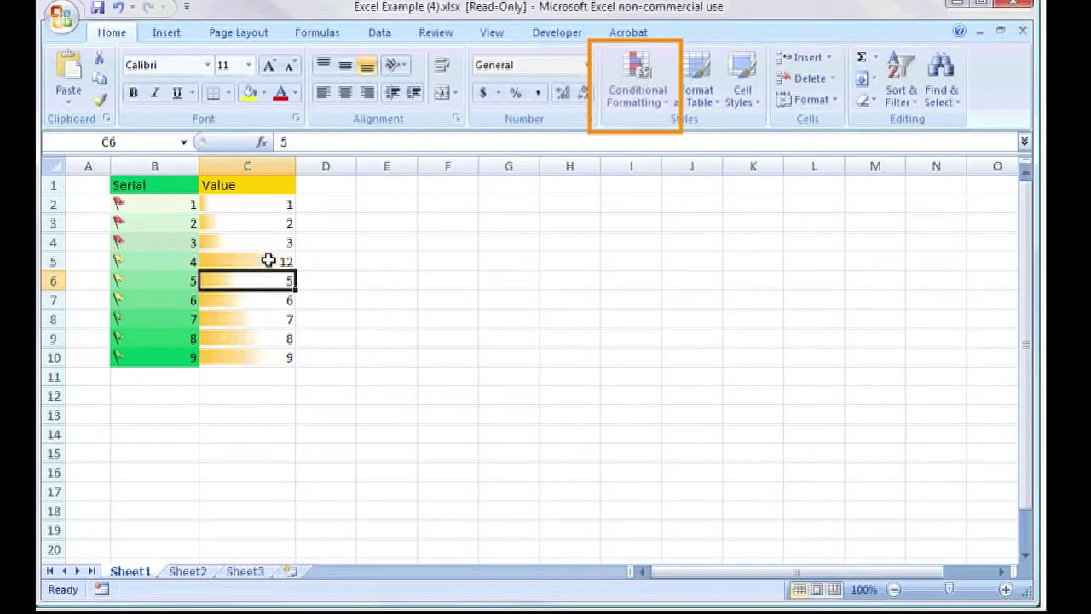
click(182, 356)
text(0)
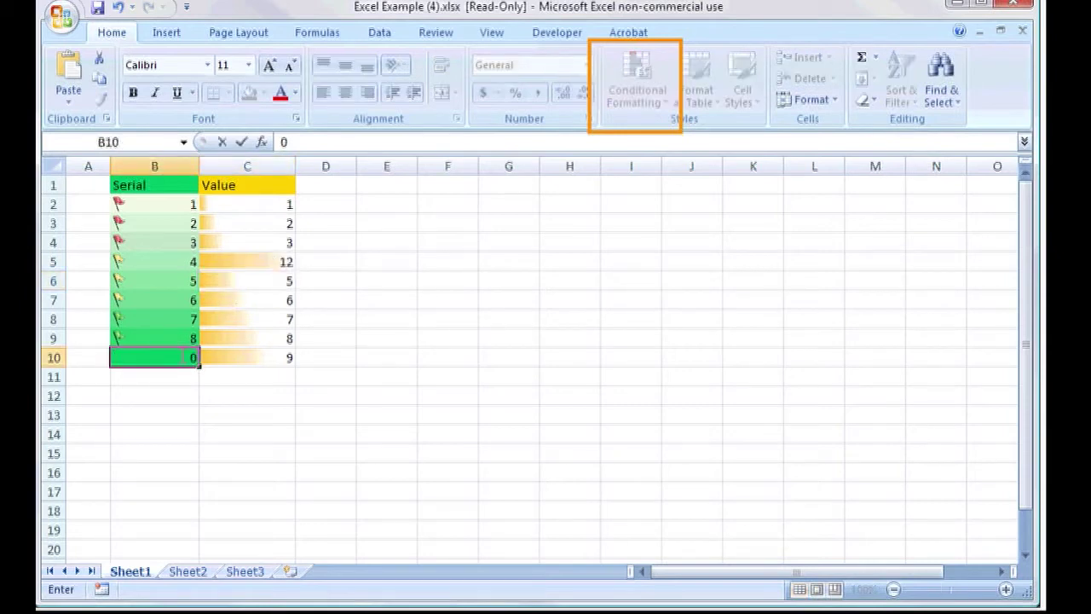
key(Return)
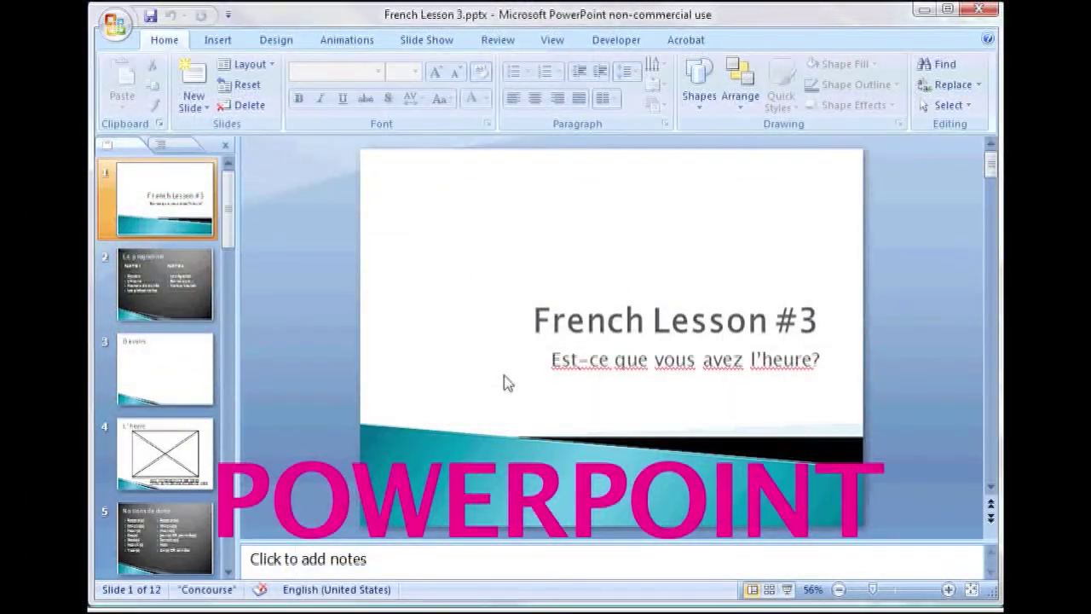
- On slide 2, Le programme, preview transition effects such as Dissolve in the Animations gallery
click(354, 43)
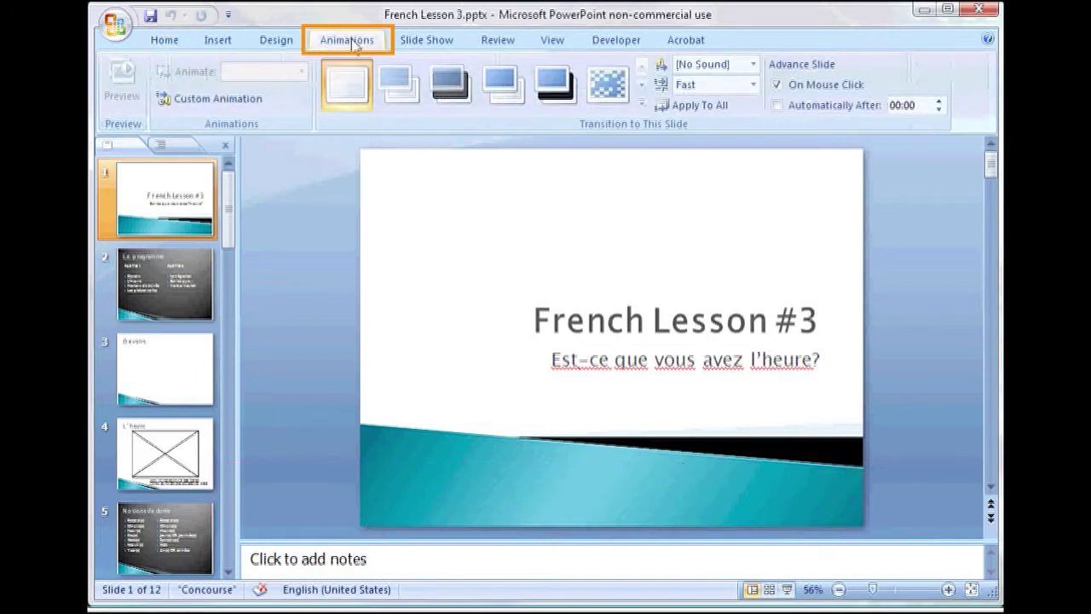
click(171, 283)
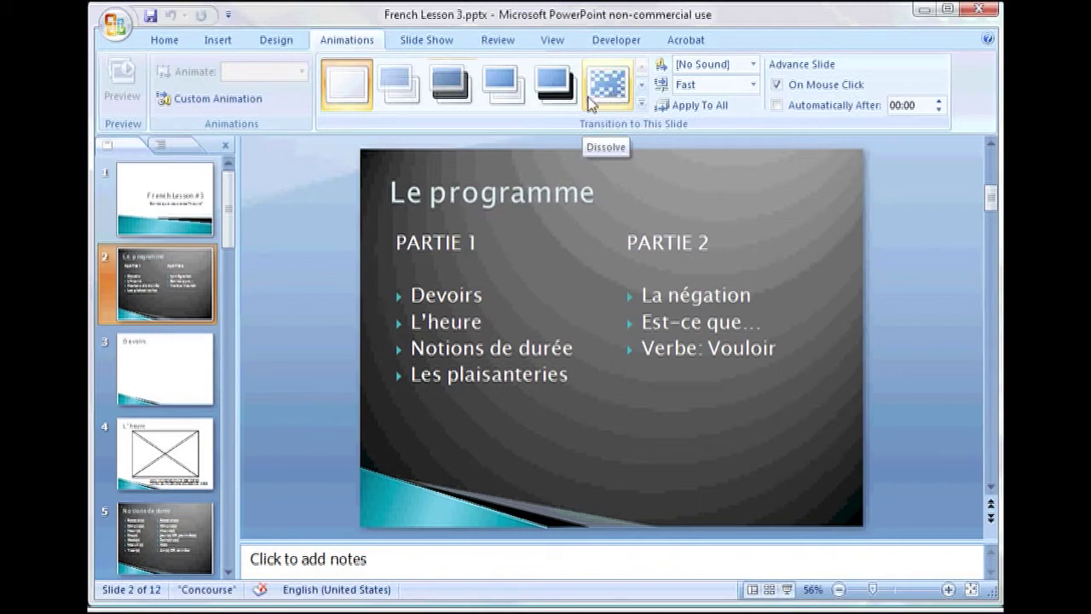
click(276, 40)
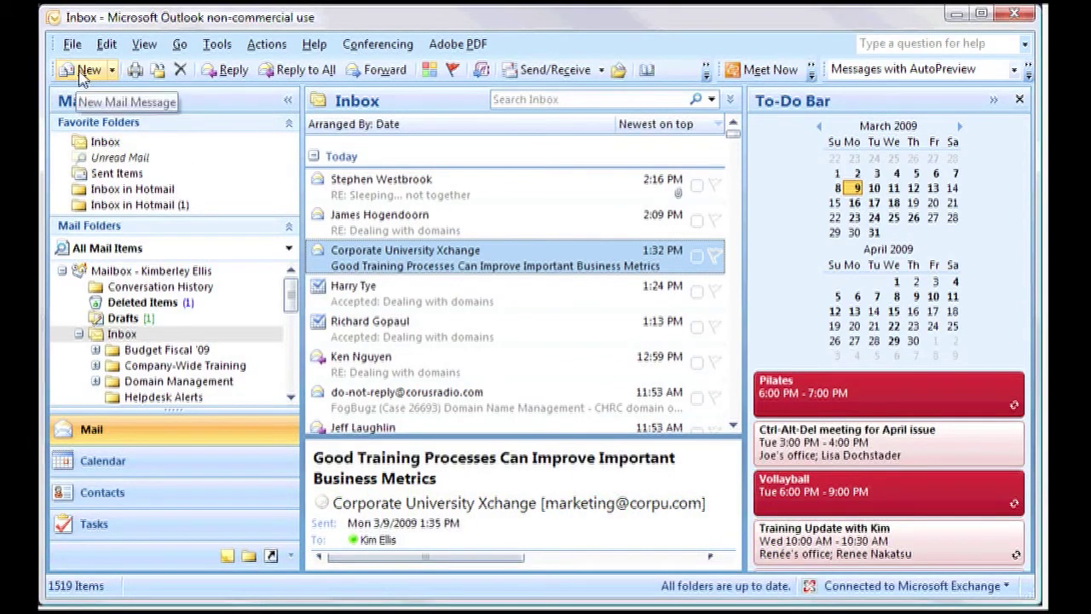
- Send a new mail message to a colleague chosen from the To-field autocomplete suggestions
click(112, 71)
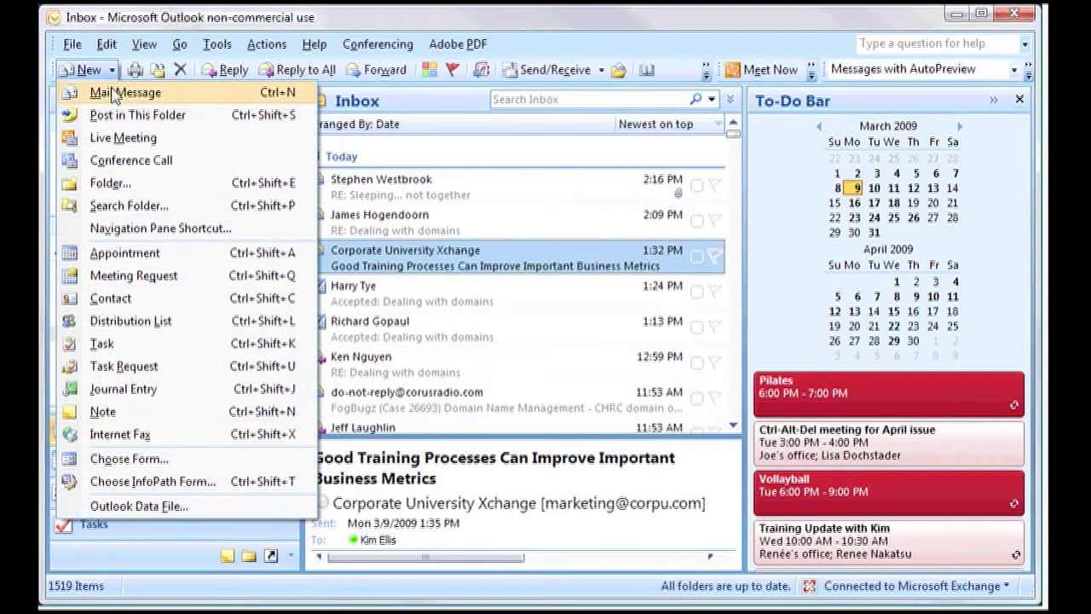
click(113, 94)
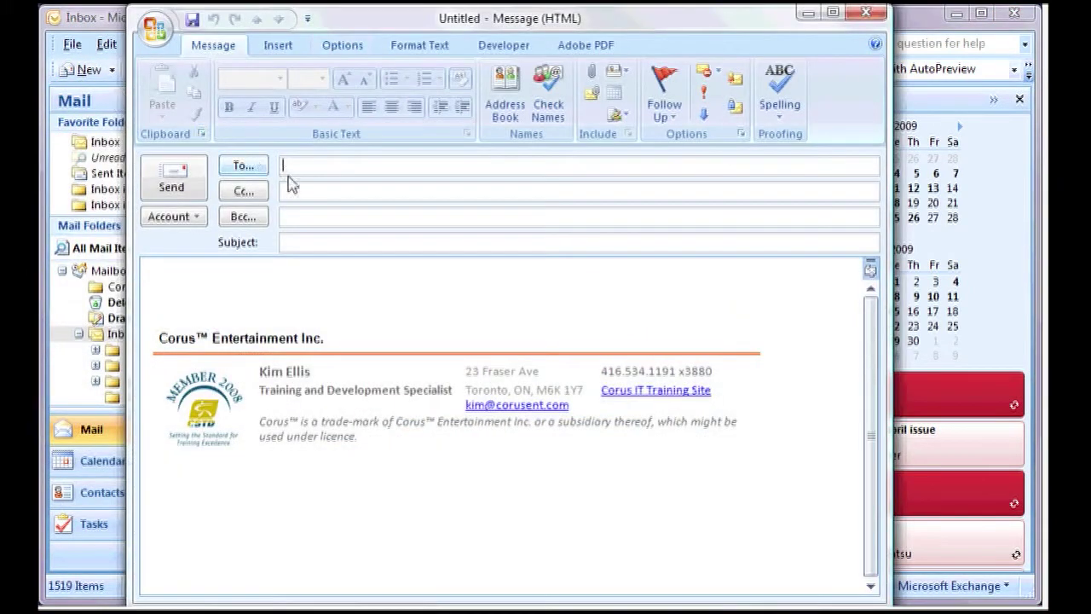
text(Kim)
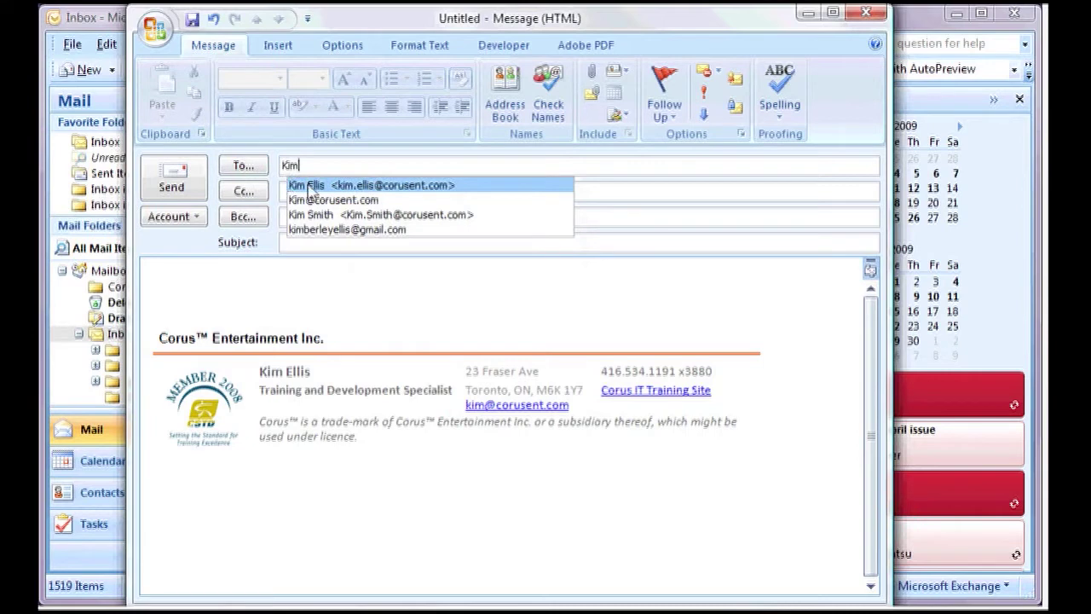
click(310, 186)
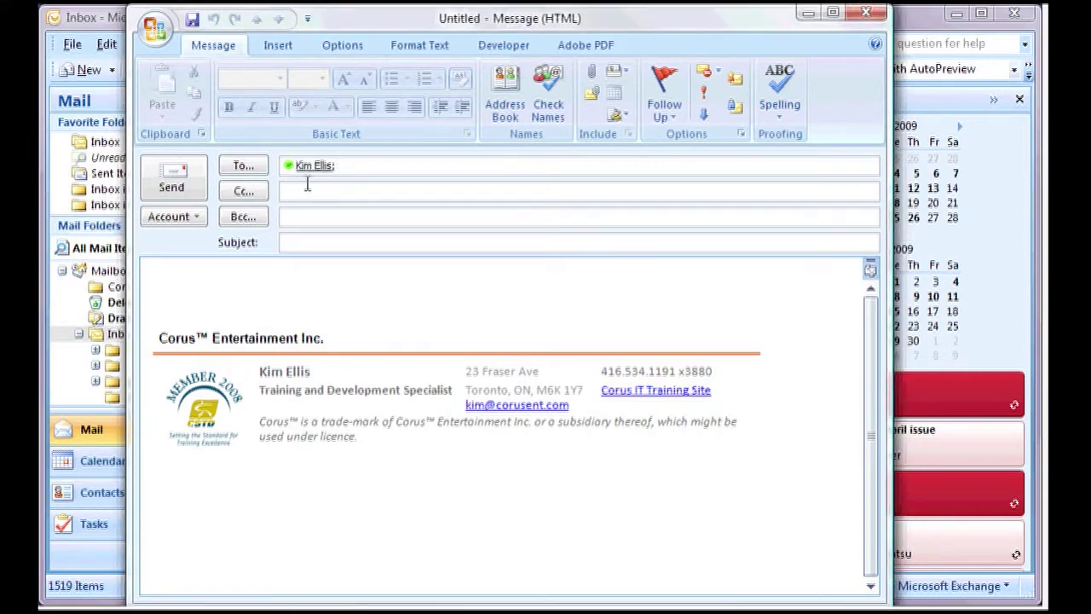
click(174, 181)
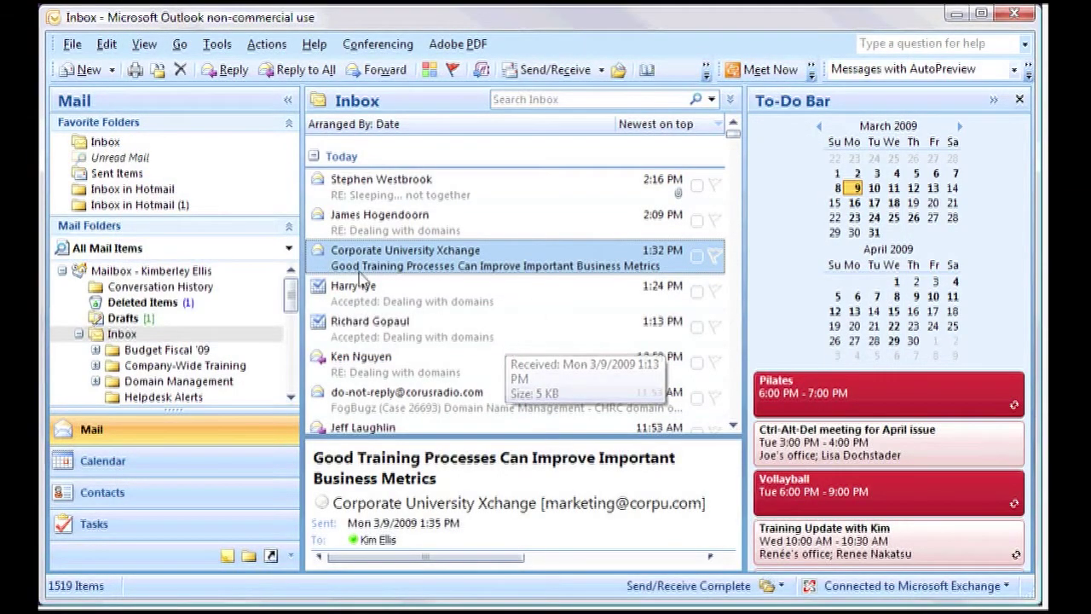
click(158, 477)
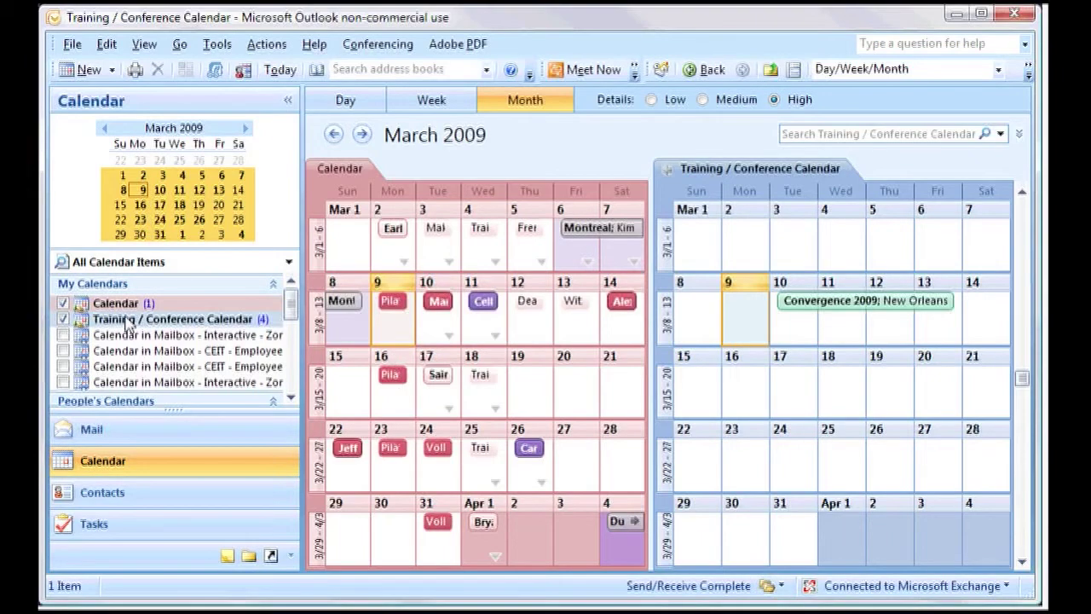
- Uncheck Training / Conference Calendar under My Calendars, leaving only the main calendar
click(63, 319)
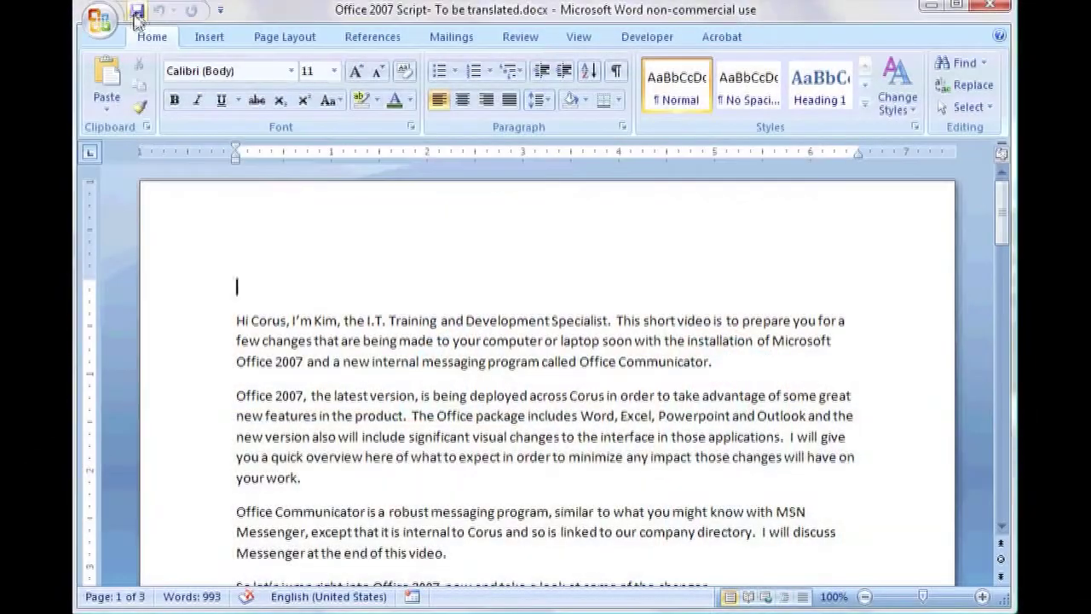
- Save a copy of the script as a Word 97-2003 Document (*.doc)
click(99, 19)
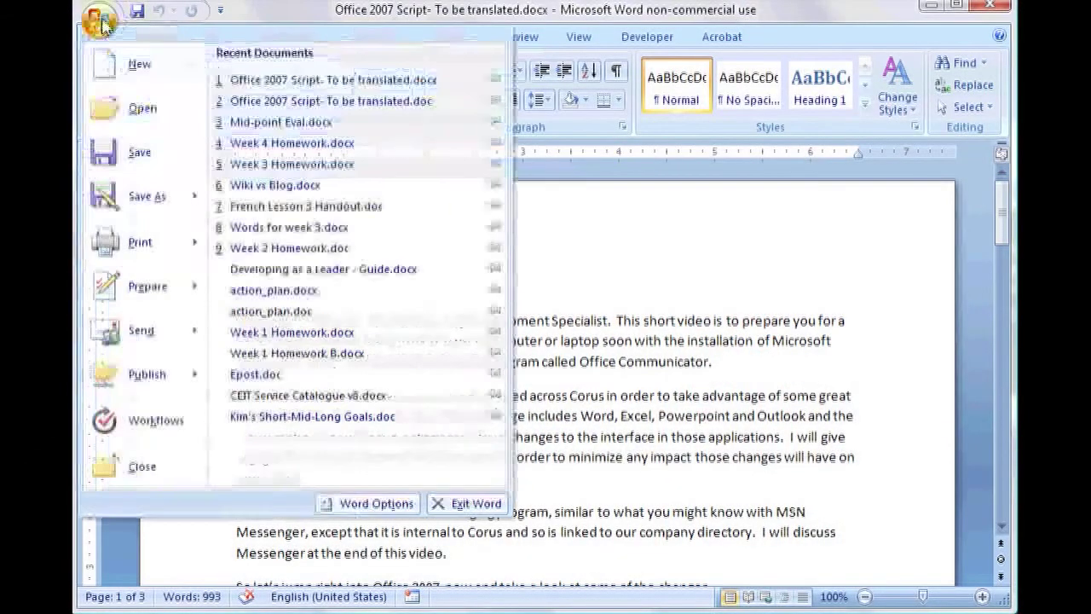
click(151, 209)
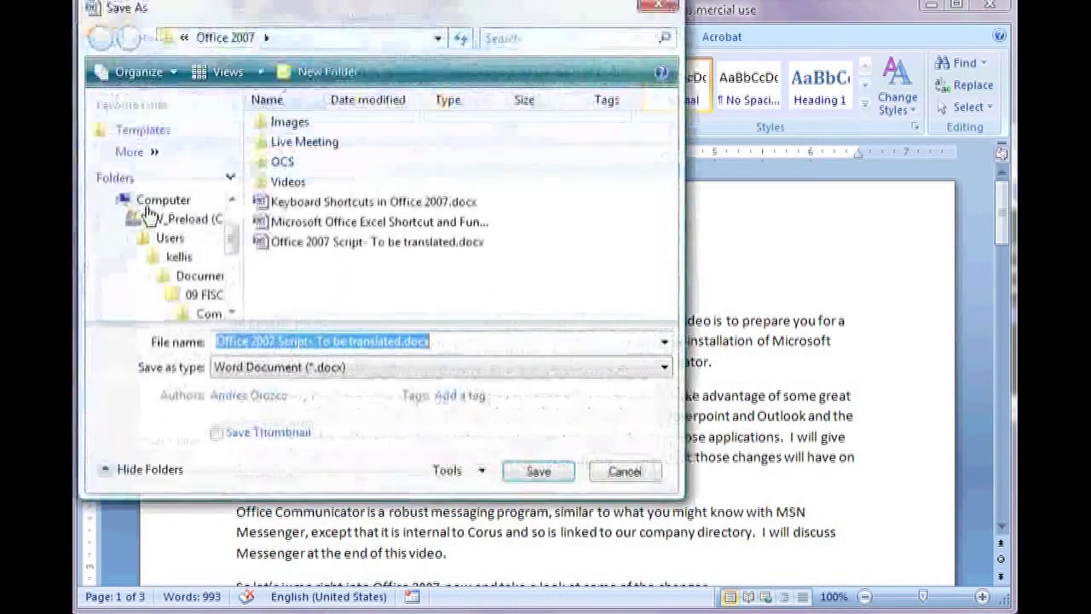
click(292, 371)
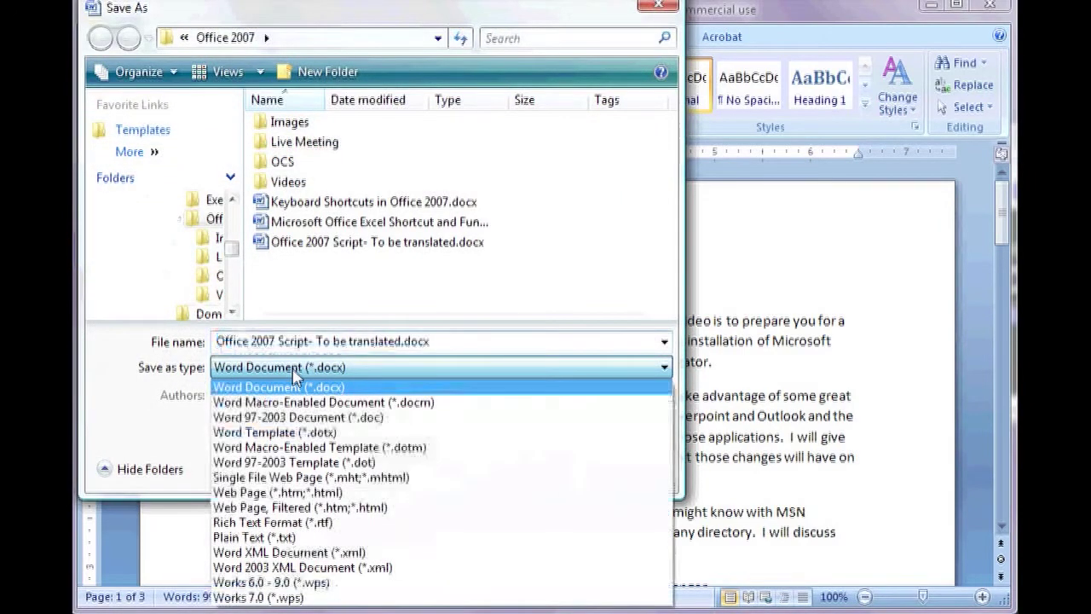
click(300, 418)
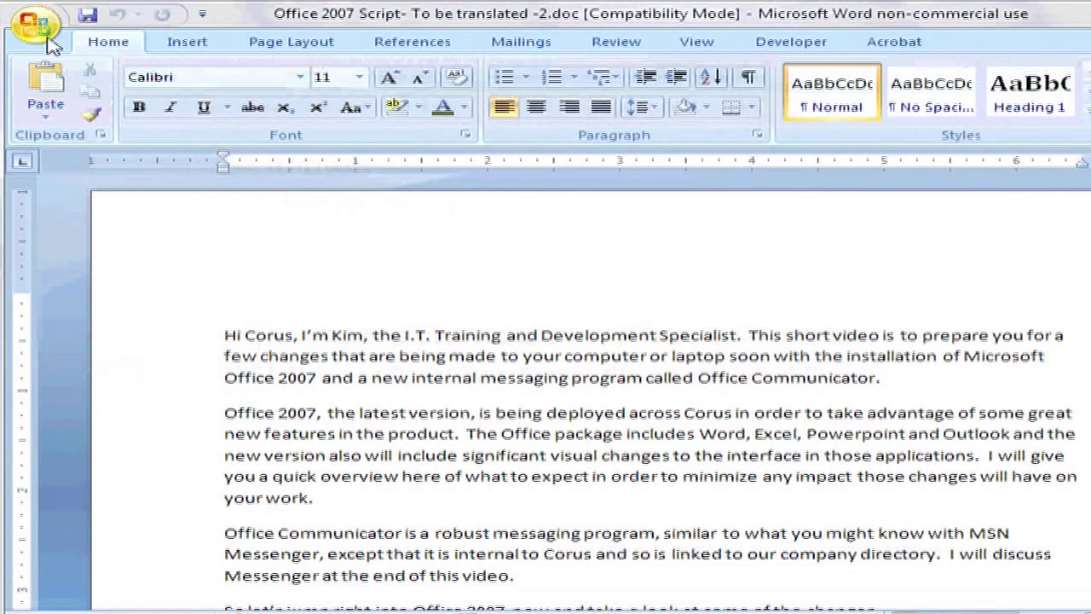
- Save the script via Adobe PDF as Office 2007 Script- To be translated -2.pdf
click(47, 38)
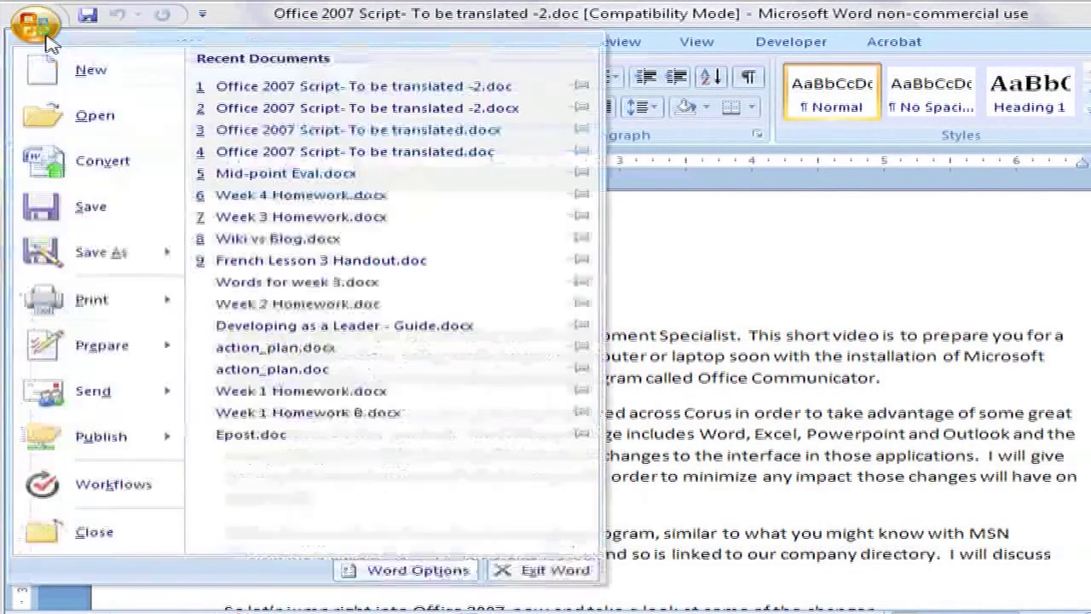
mouse_move(128, 254)
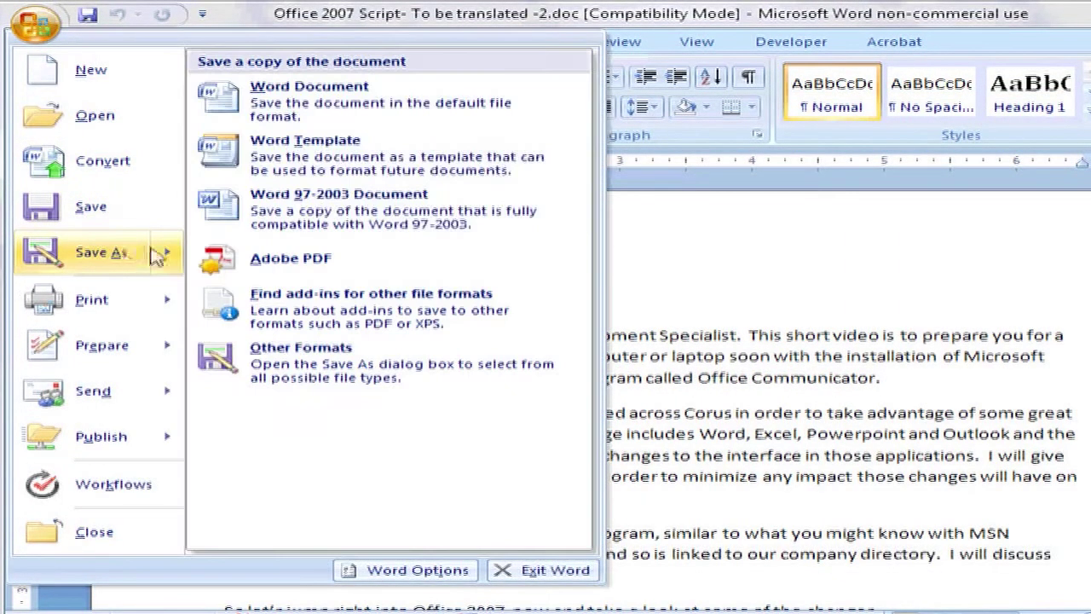
click(223, 260)
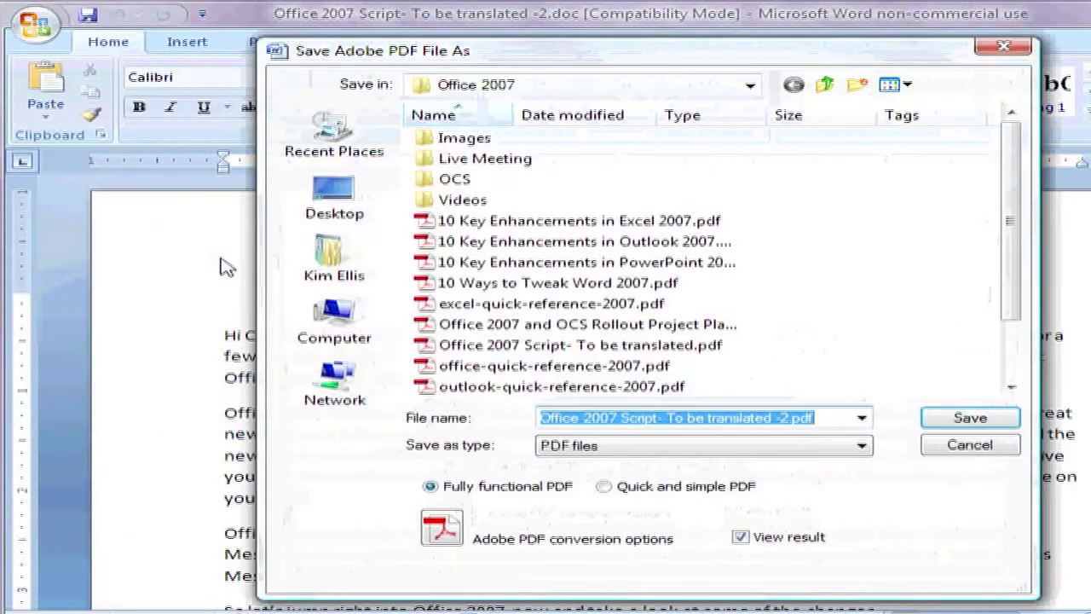
click(969, 418)
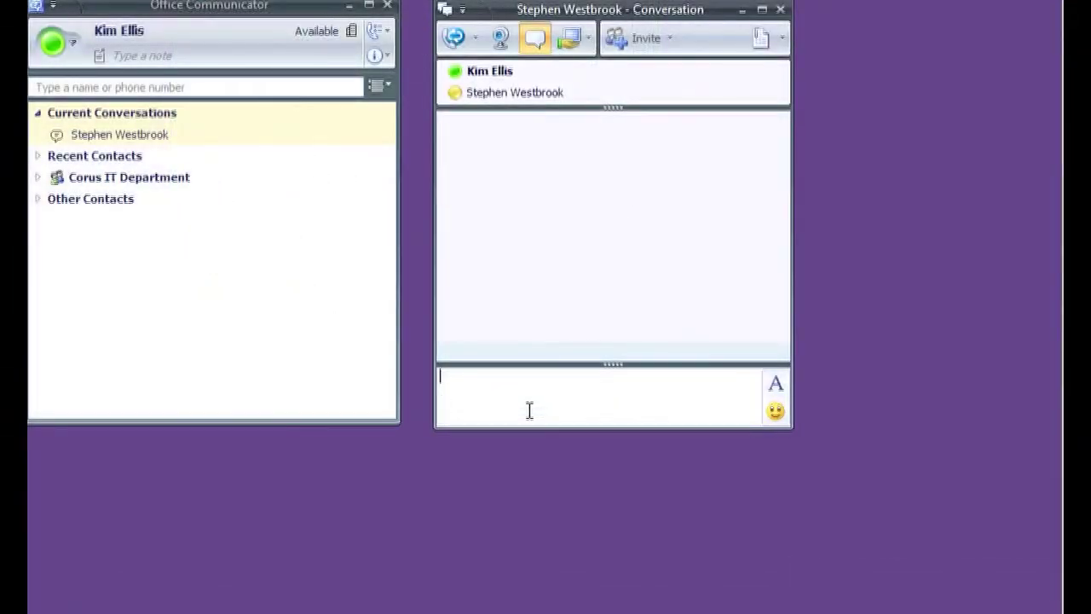
- Send a short 'Hi' greeting in the conversation, then search the directory for the colleague's name
text(Hi Steve!)
key(Return)
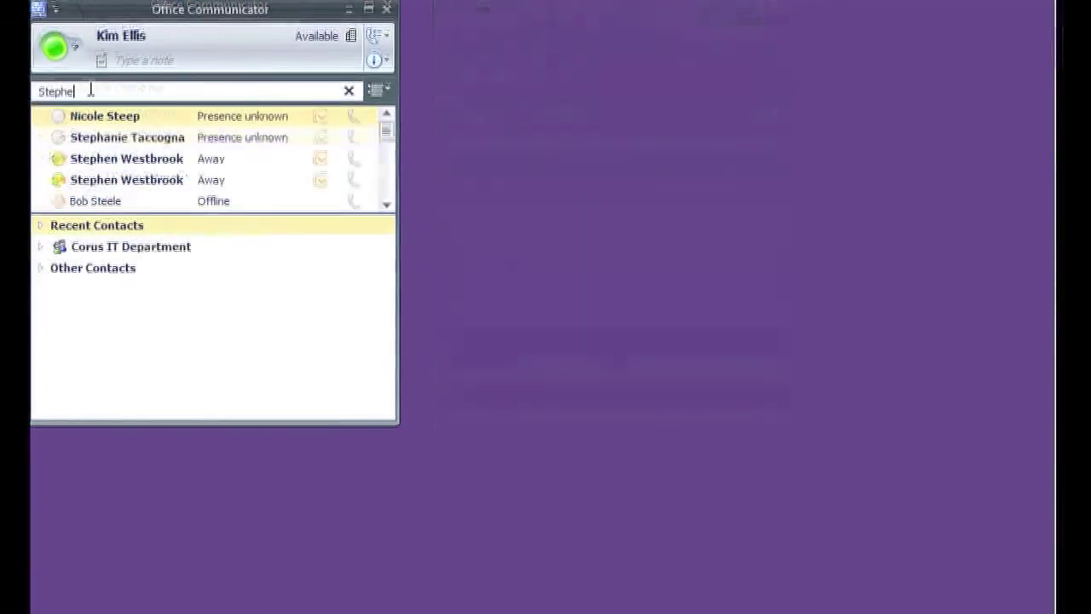
text(n West)
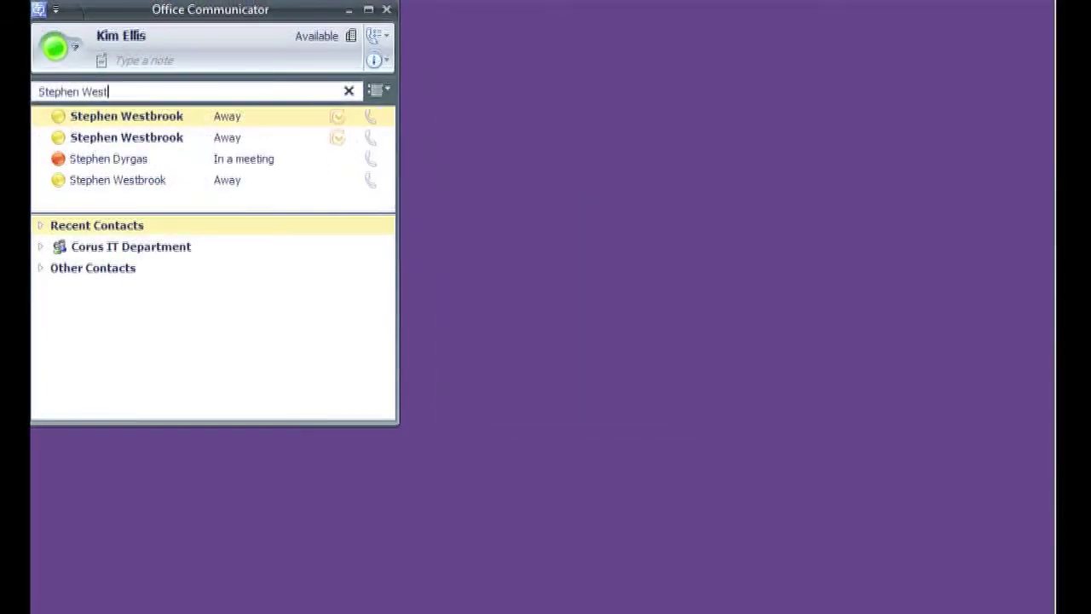
- View the found colleague's actions, then change your own presence from Available to Busy
right_click(107, 121)
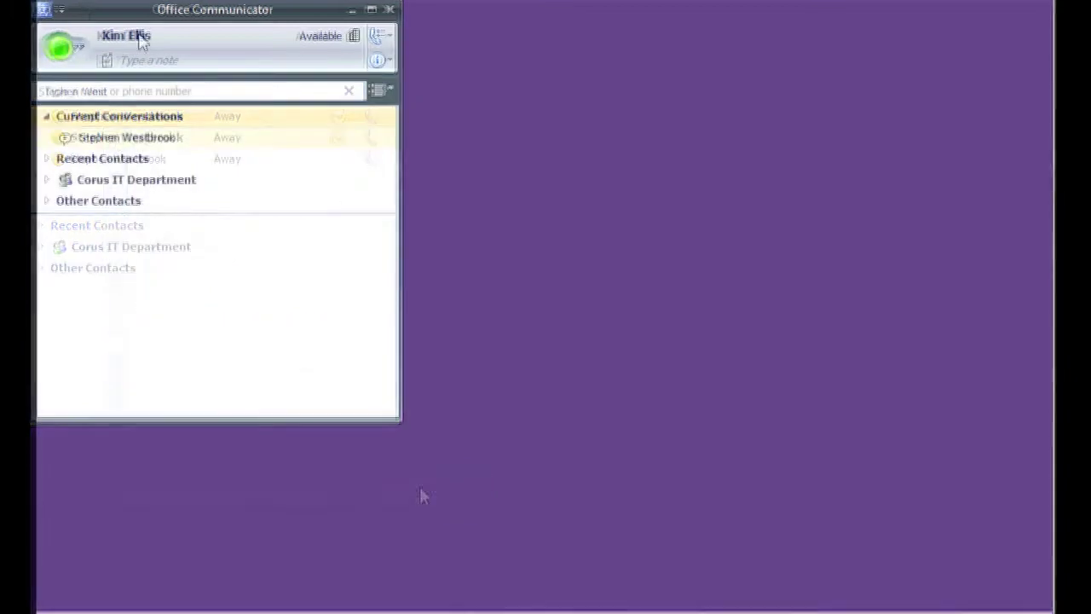
click(76, 48)
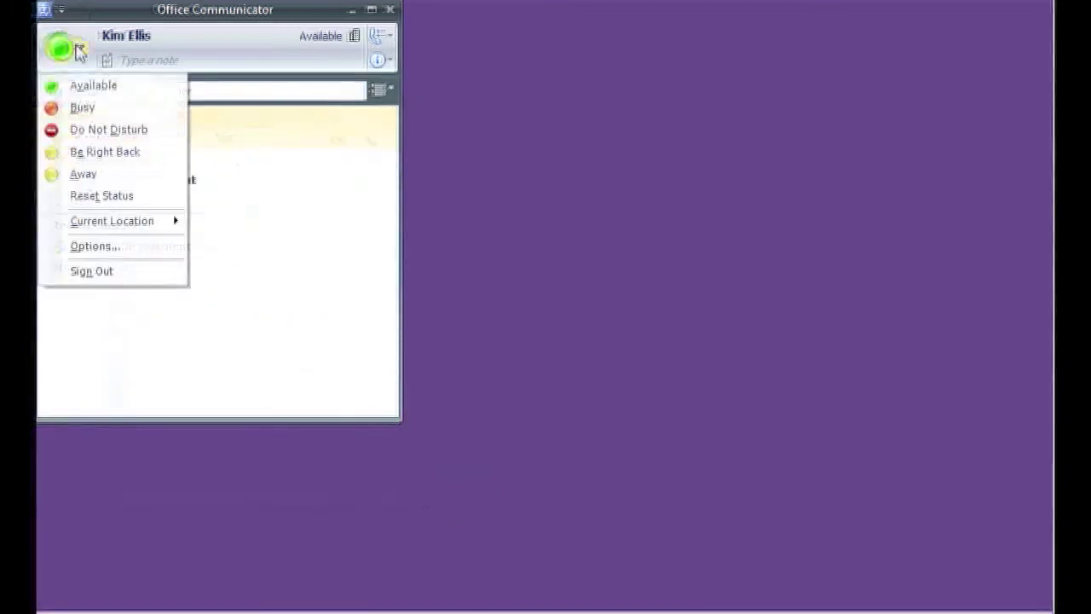
click(81, 108)
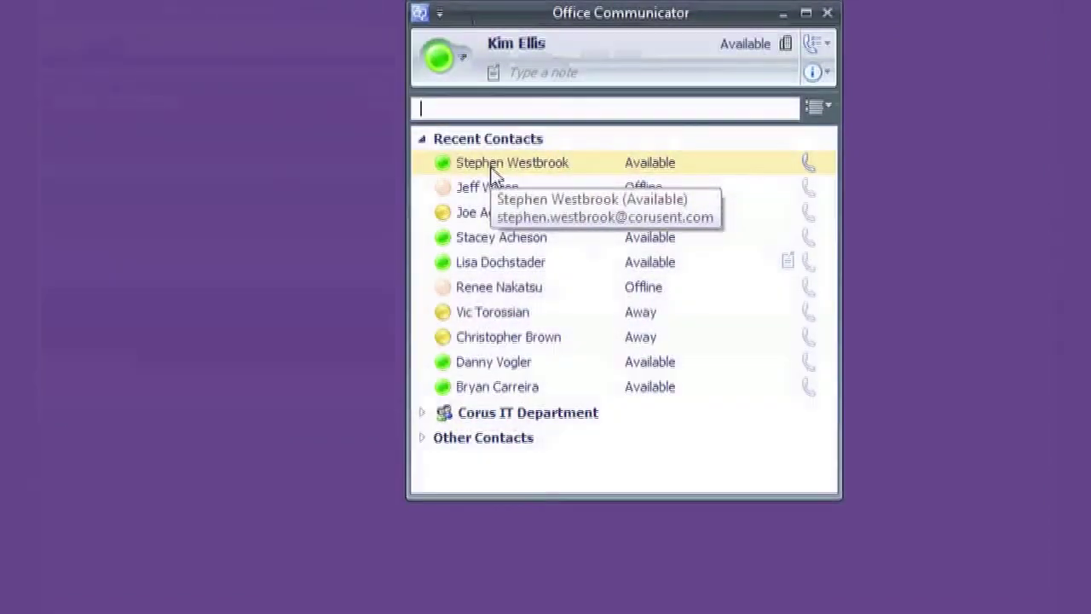
- Show the Call choices, Communicator Call or New Number, for the colleague in Recent Contacts
click(492, 171)
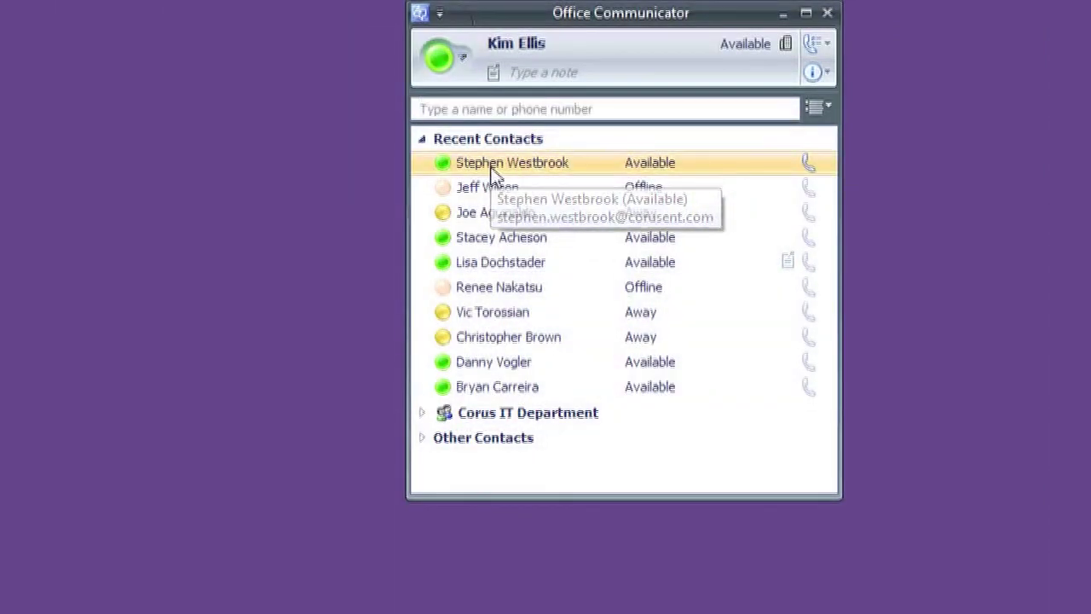
right_click(461, 173)
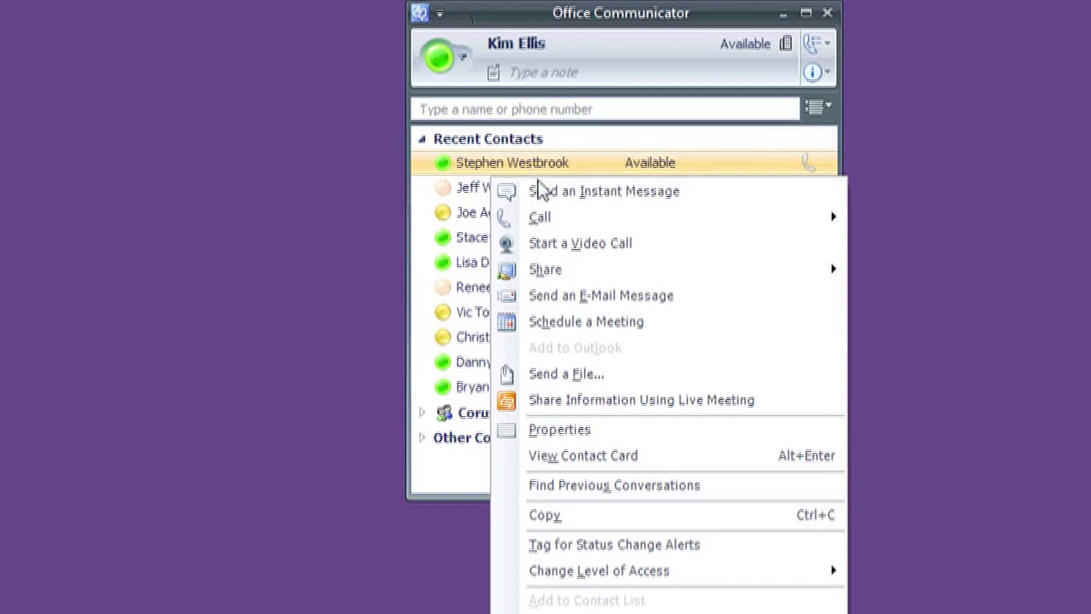
mouse_move(538, 224)
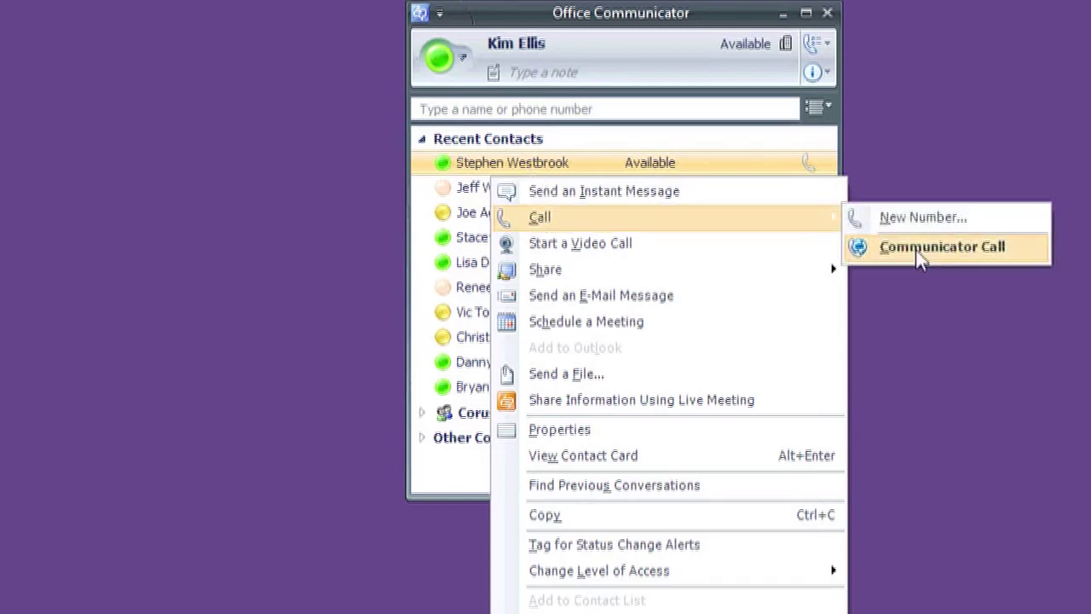